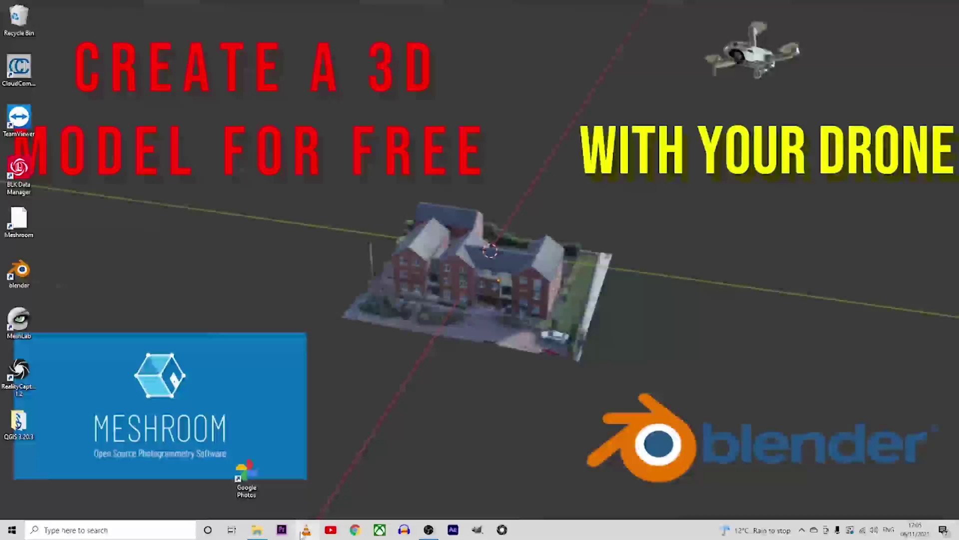
- In VLC's full preferences, set the Scene filter recording ratio
left_click(304, 531)
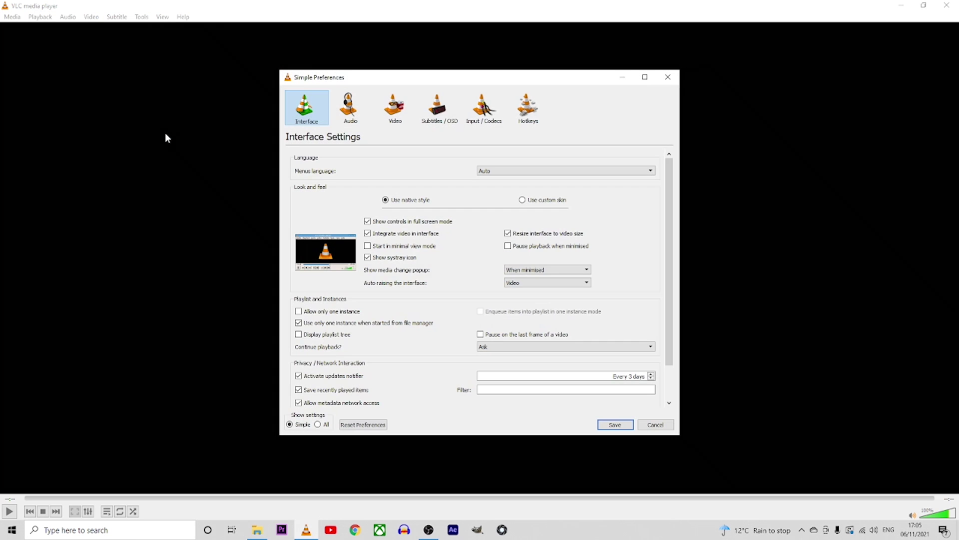
left_click(318, 425)
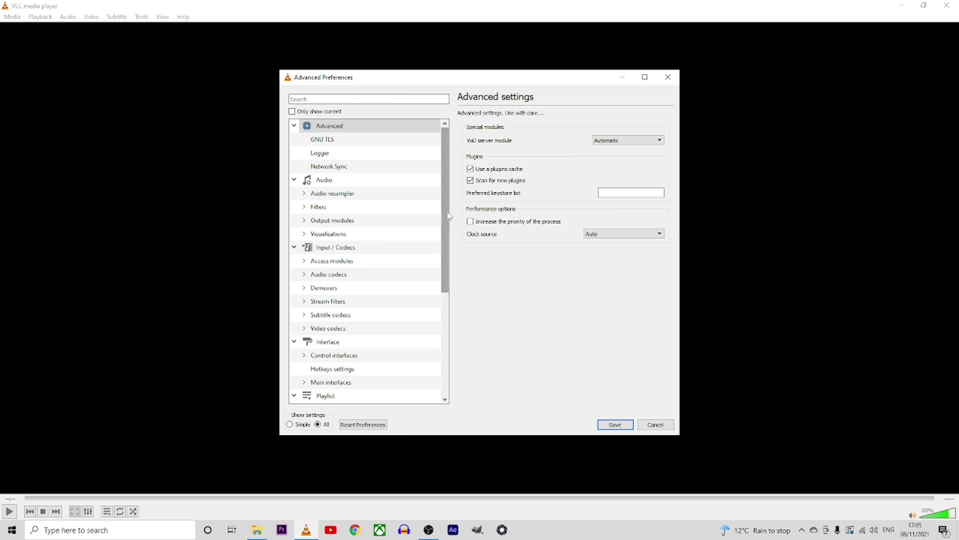
left_click_drag(445, 192, 452, 299)
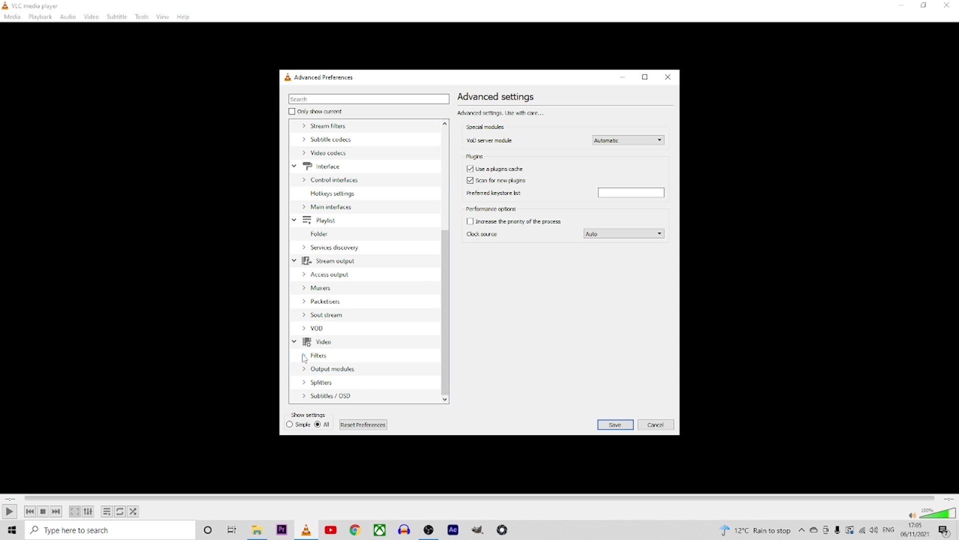
left_click(303, 356)
left_click_drag(445, 233, 450, 338)
left_click(346, 369)
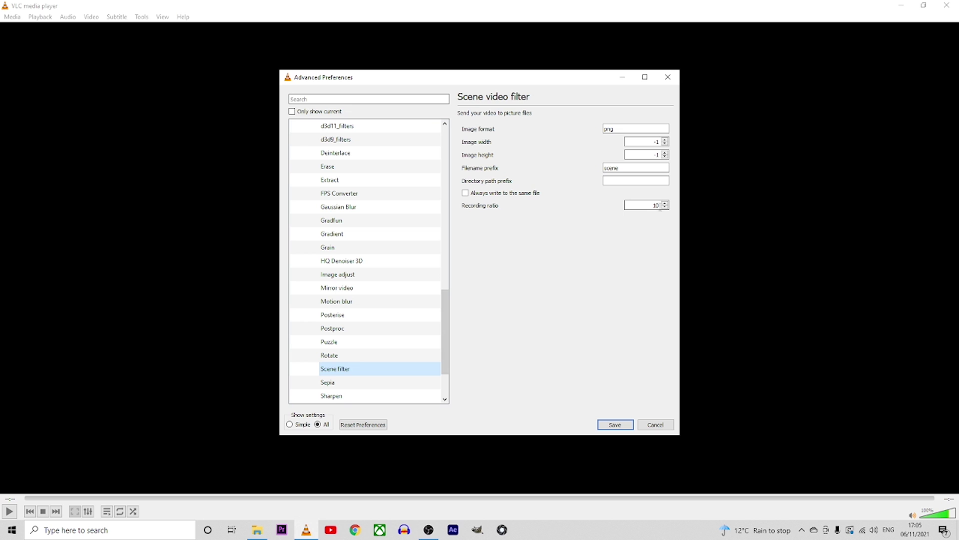
left_click(660, 206)
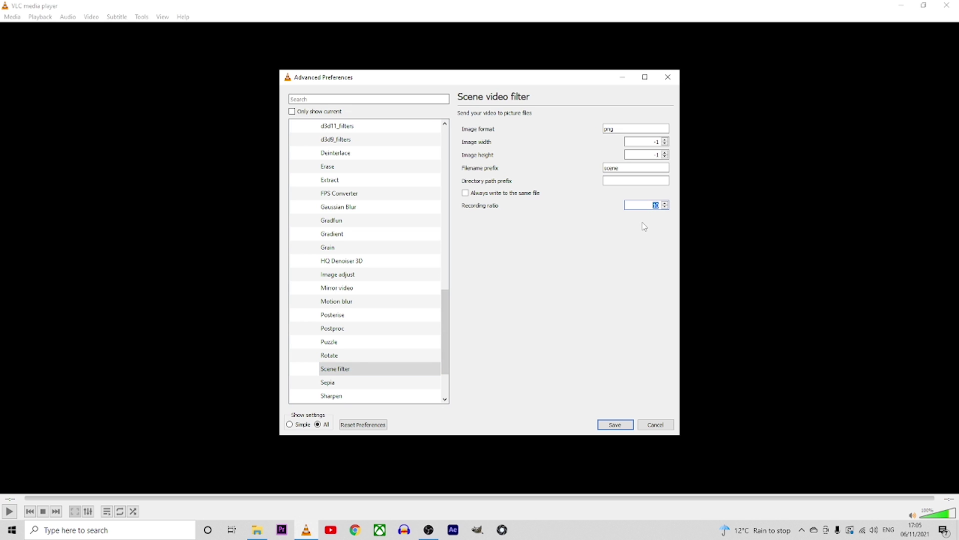
key("Return")
- Enable the Scene video filter under Video Filters and save the preferences
left_click(144, 19)
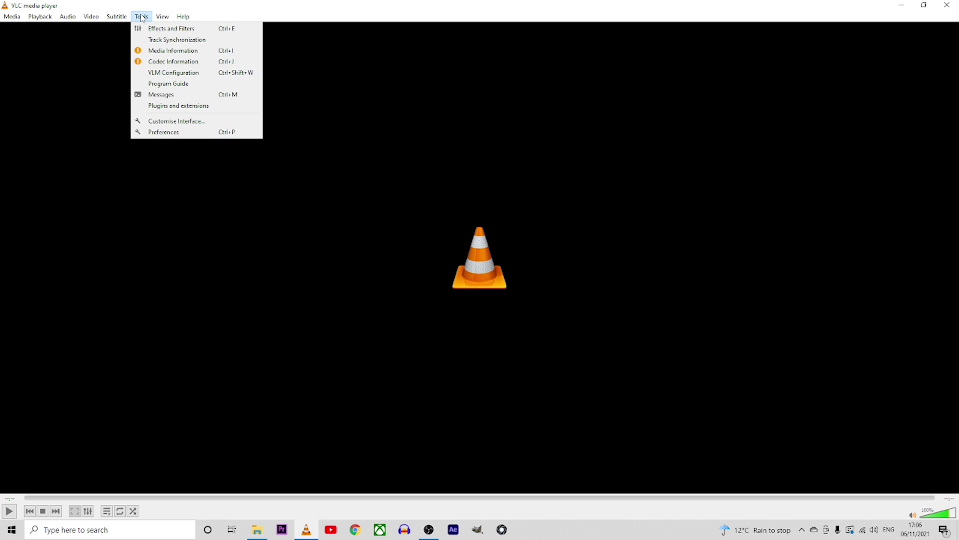
left_click(174, 133)
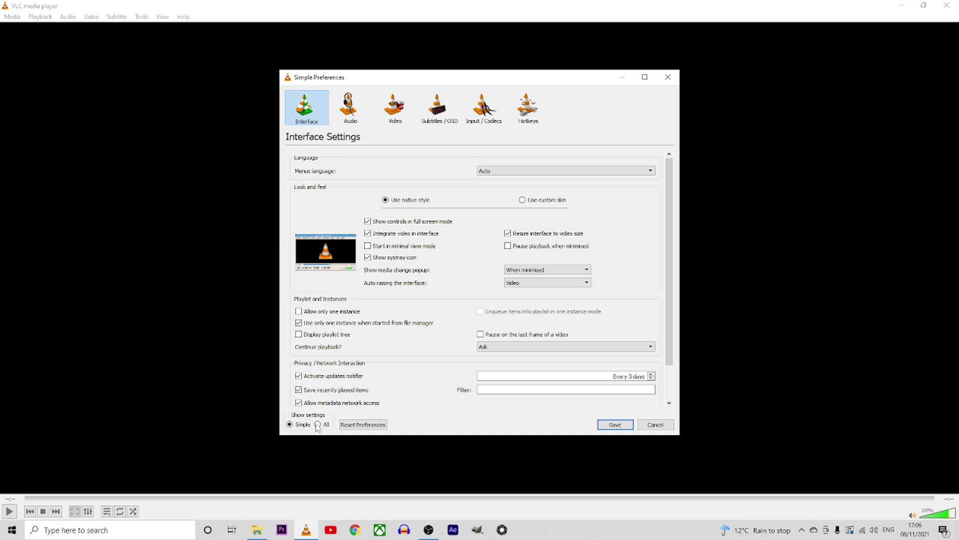
left_click(318, 424)
scroll(447, 248, "down", 5)
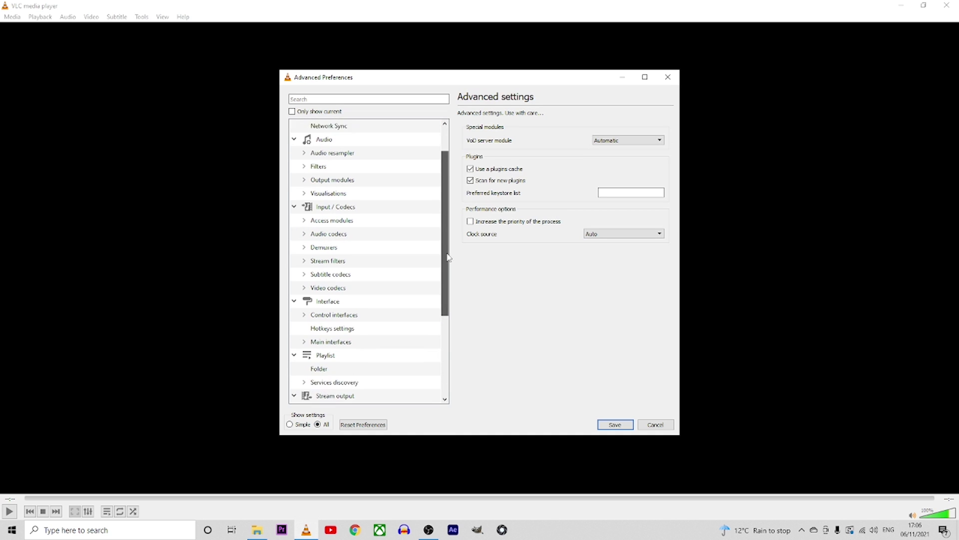
scroll(453, 311, "down", 1)
scroll(456, 337, "down", 1)
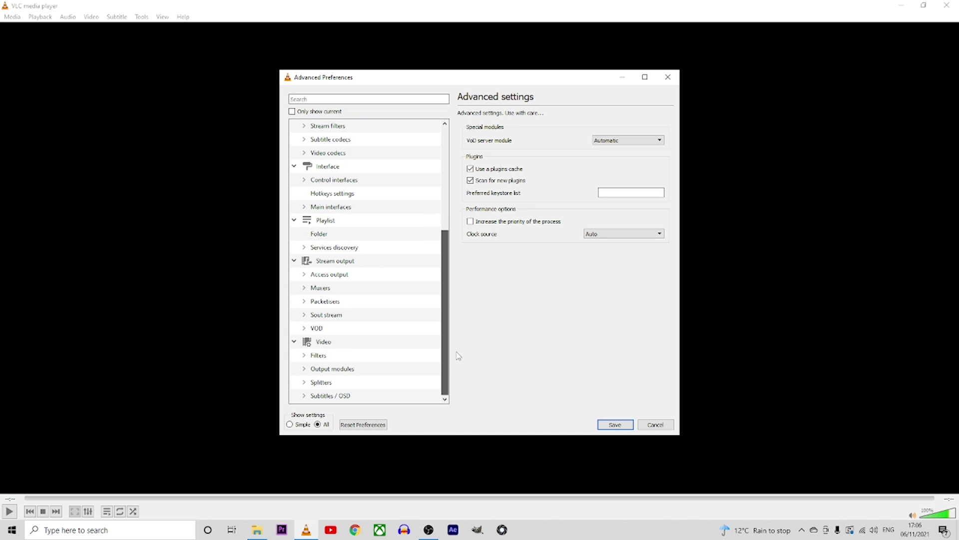
left_click(361, 357)
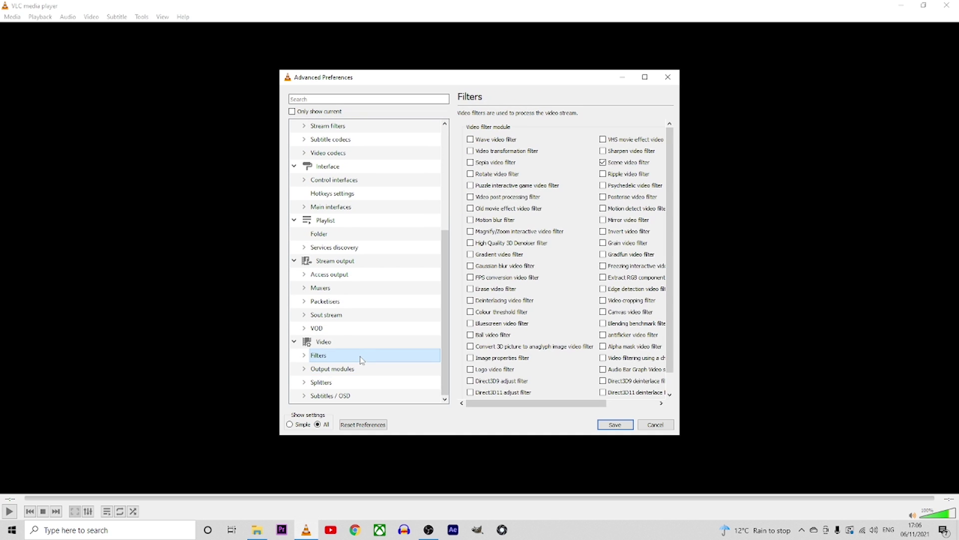
left_click(604, 166)
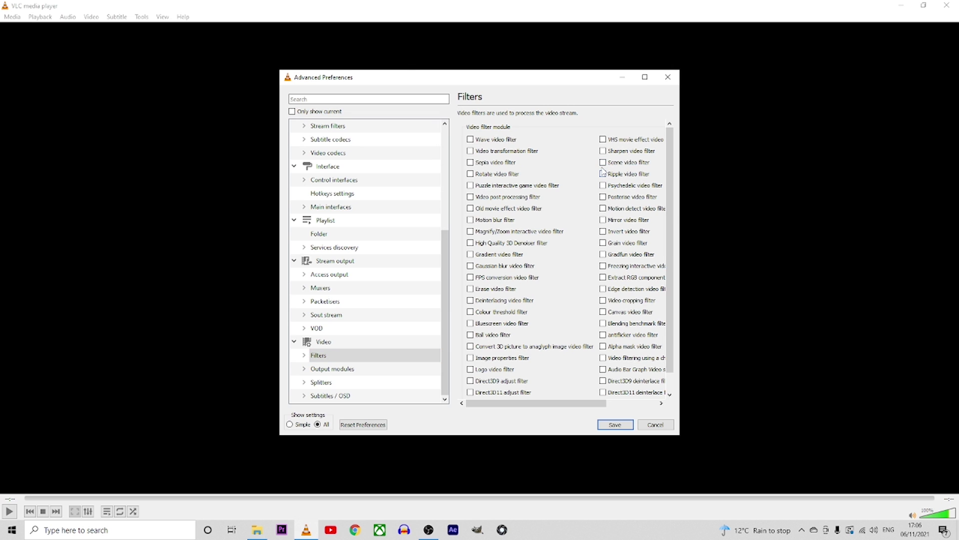
left_click(615, 424)
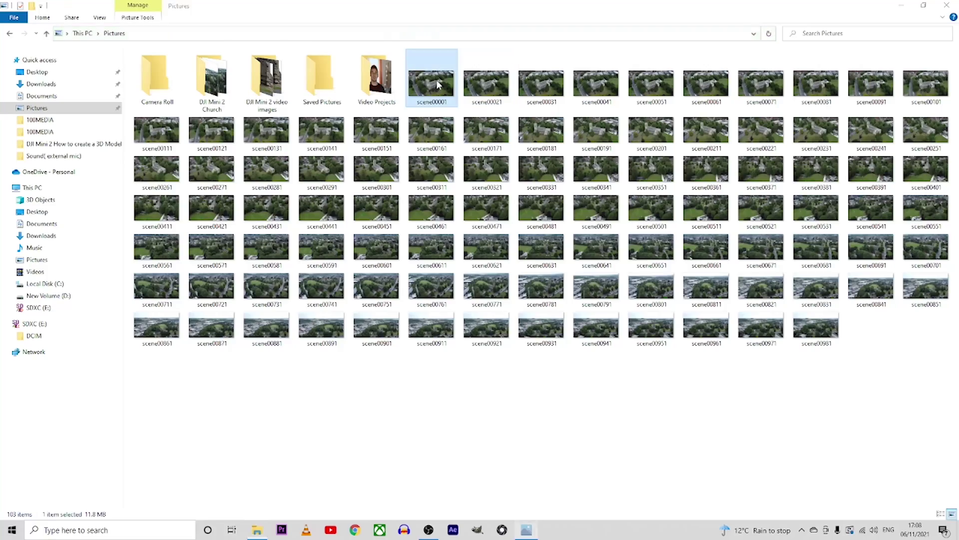
- Open scene00001.png in Photos and browse through the next three extracted frames
double_click(437, 80)
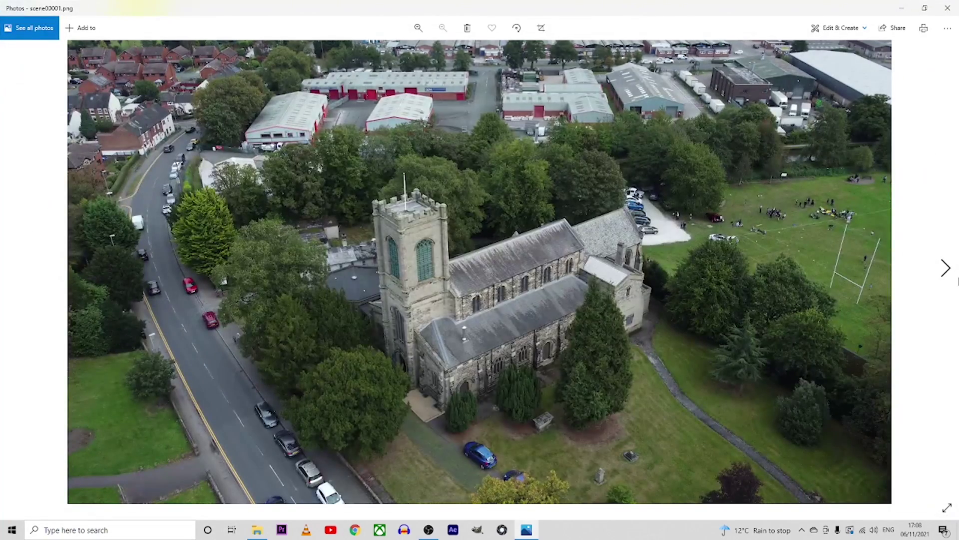
left_click(958, 280)
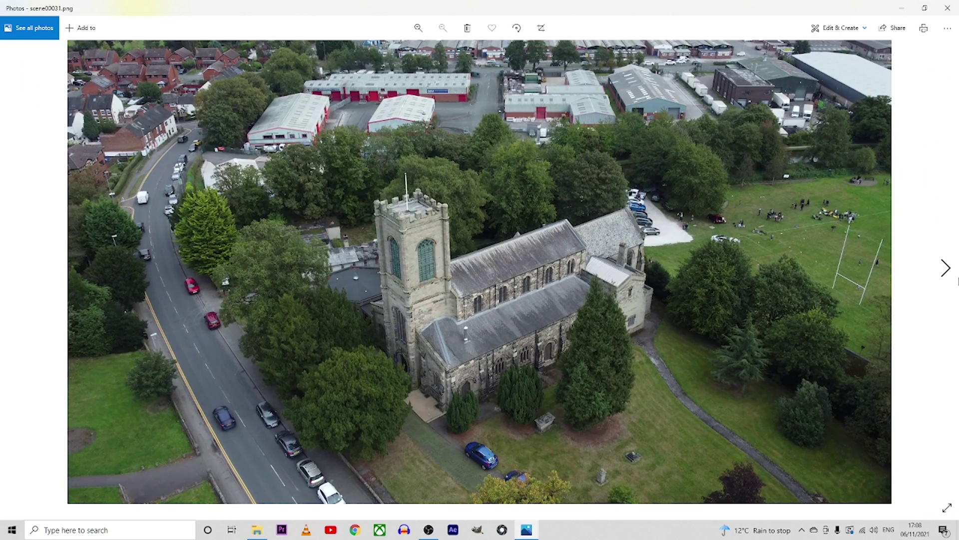
left_click(958, 280)
left_click(957, 280)
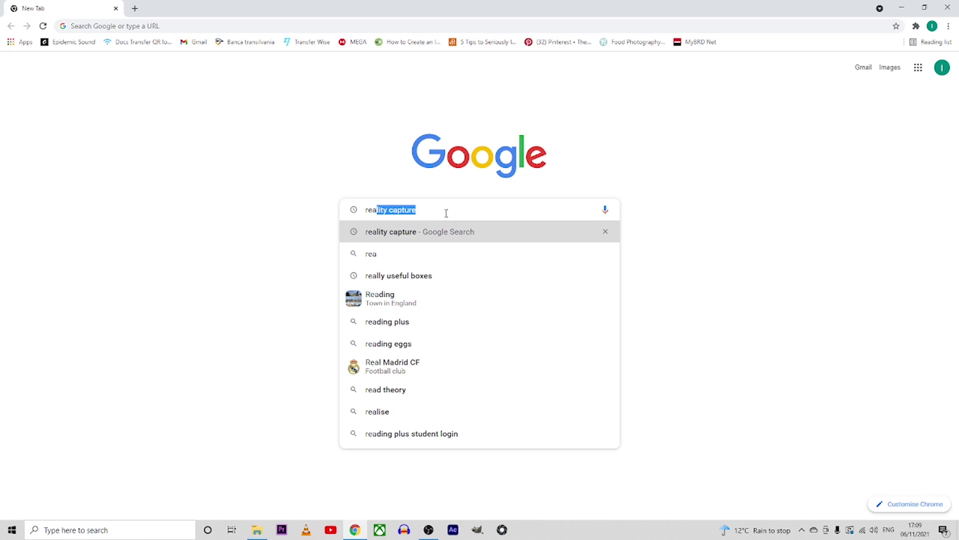
- Search Google for 'reality capture' and start the download from capturingreality.com
left_click(398, 235)
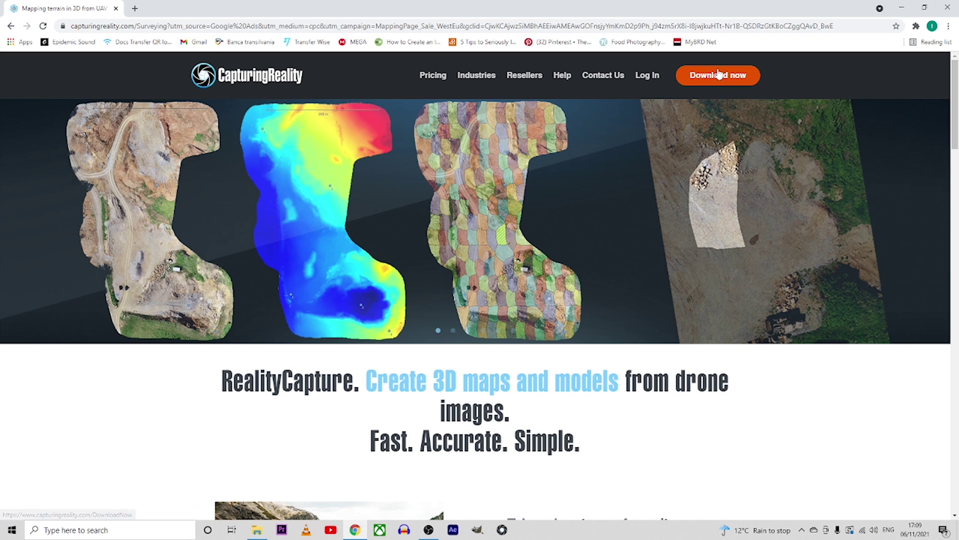
left_click(719, 75)
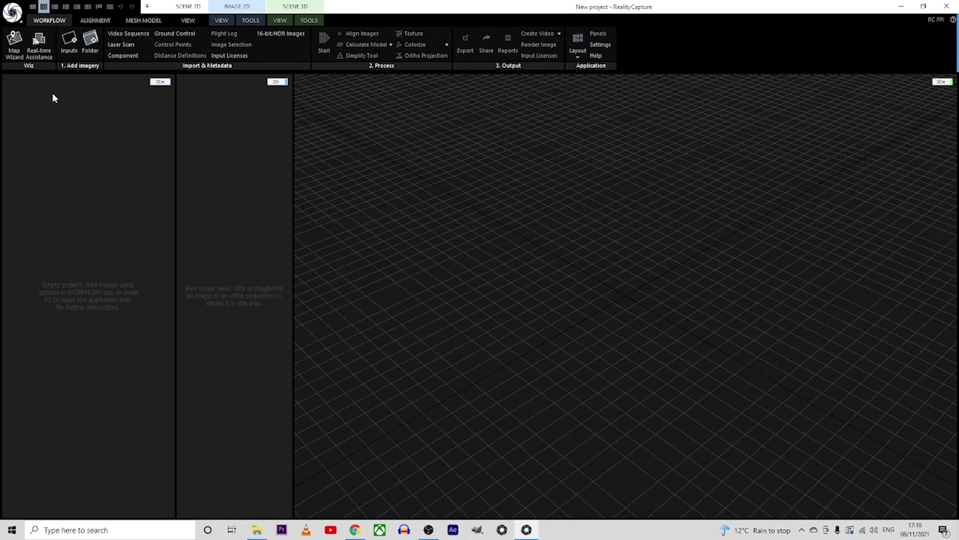
- Set RealityCapture's layout to a 2D view above a large 3D view
left_click(66, 7)
left_click(45, 10)
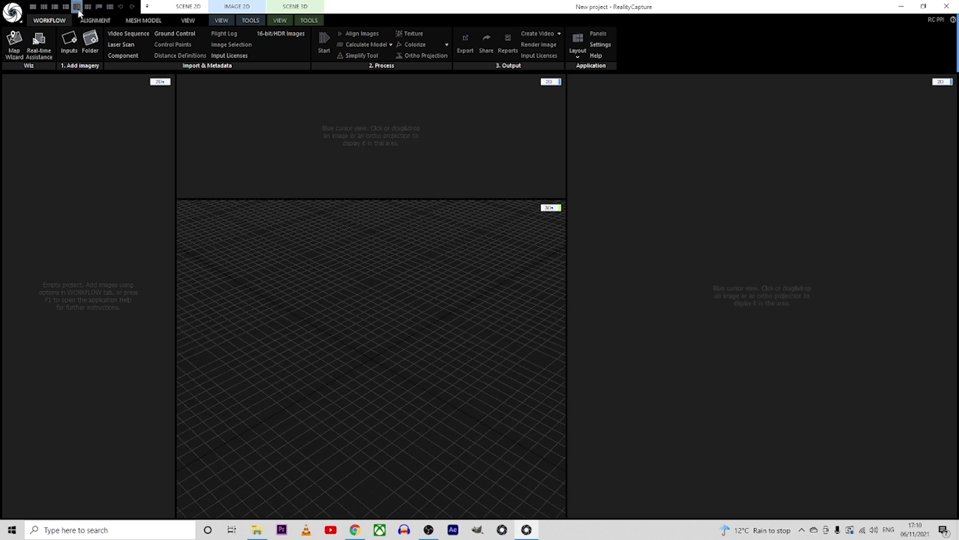
left_click(76, 10)
left_click(65, 9)
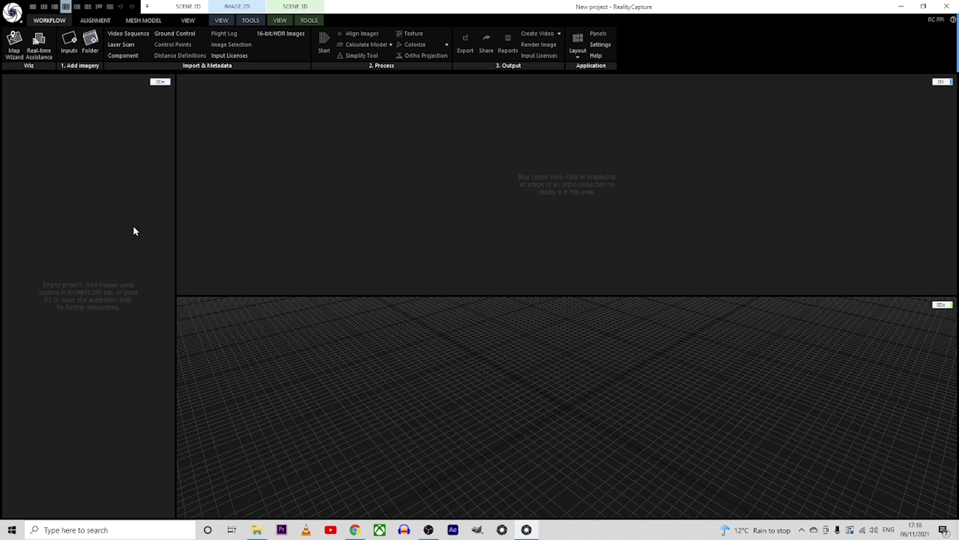
- Import the extracted frames scene00001 through scene00981 and select all 98 images
left_click(256, 530)
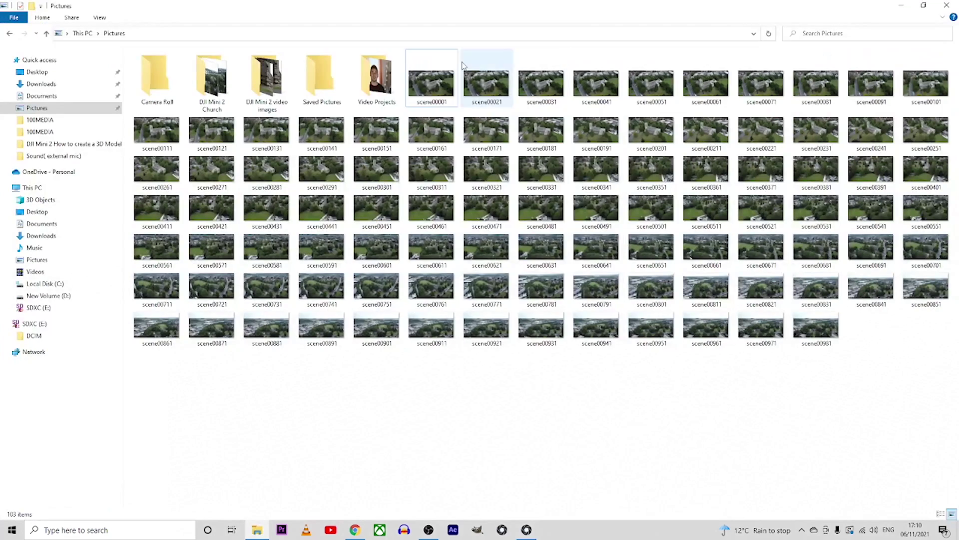
left_click(426, 87)
left_click(823, 335, "shift")
left_click_drag(823, 335, 88, 265)
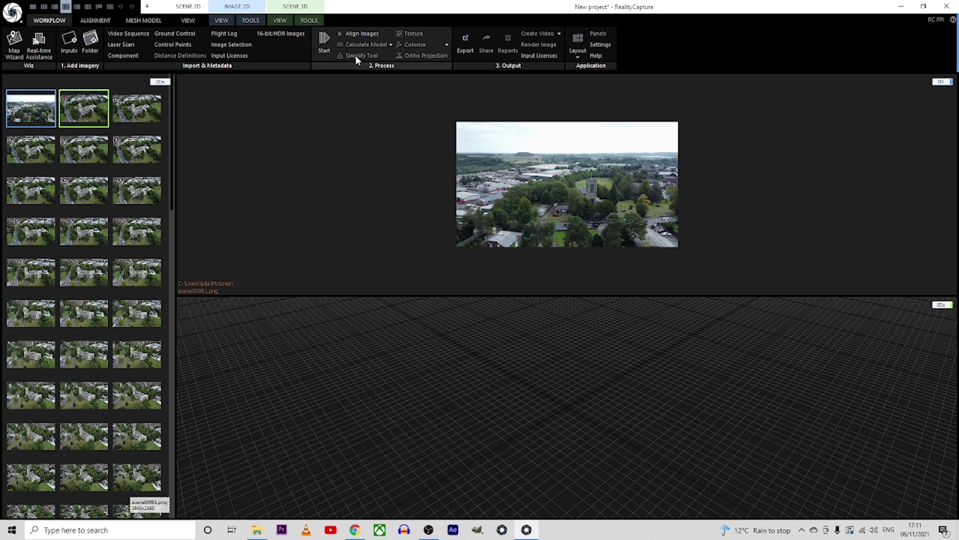
key("ctrl+a")
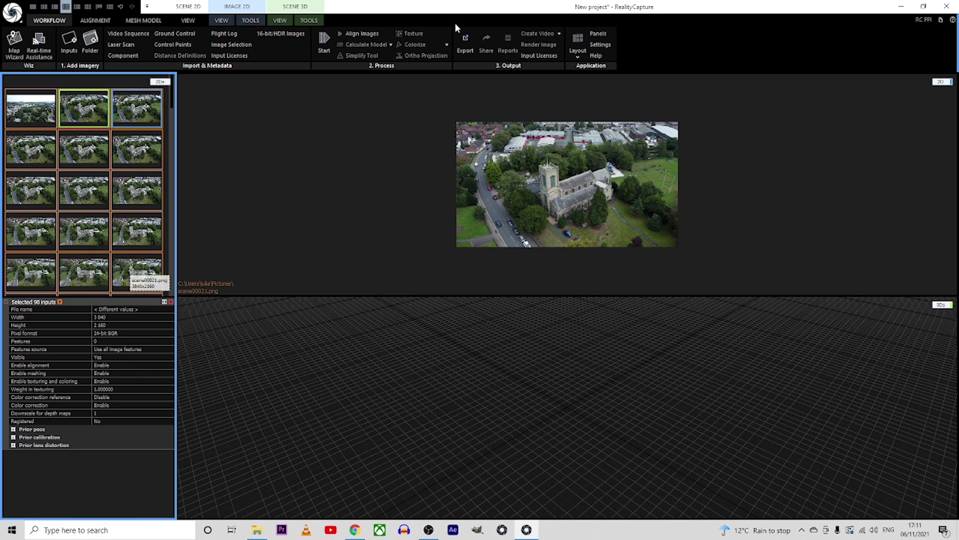
- Align the church images, inspect the point cloud, and calculate a normal-detail model
left_click(364, 41)
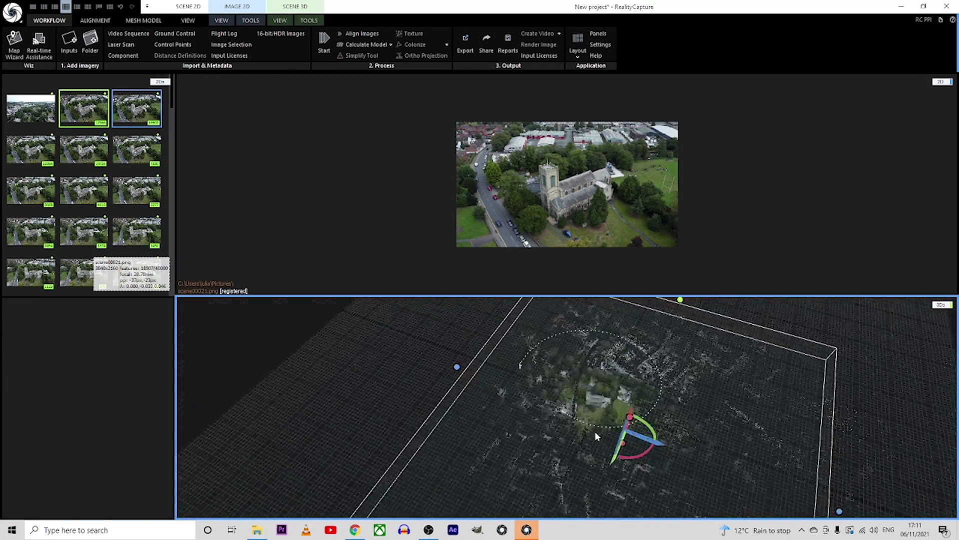
scroll(608, 412, "up", 3)
mouse_move(618, 412)
left_mouse_down()
mouse_move(563, 424)
mouse_move(583, 448)
left_mouse_up()
scroll(583, 448, "down", 3)
mouse_move(565, 416)
left_mouse_down()
mouse_move(667, 433)
mouse_move(601, 428)
left_mouse_up()
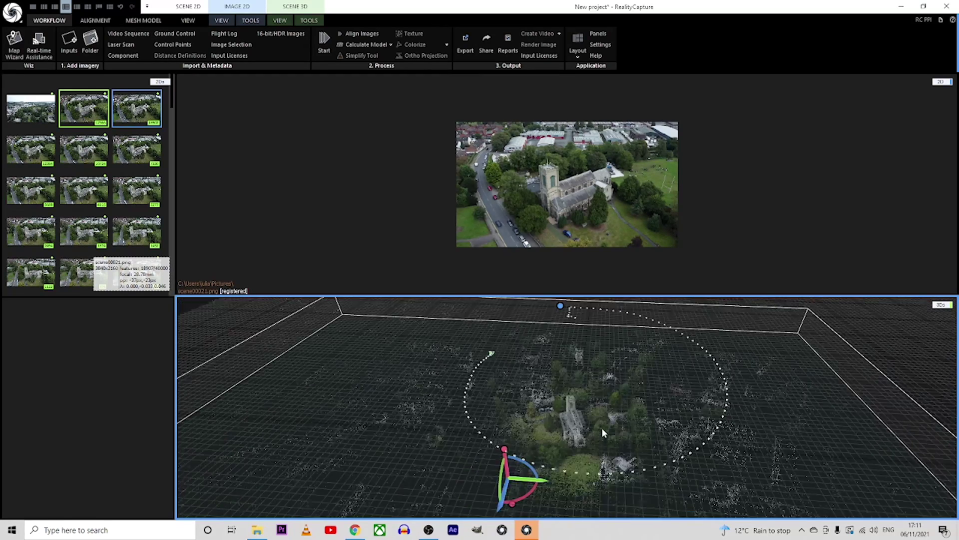
scroll(602, 428, "up", 1)
left_click(354, 48)
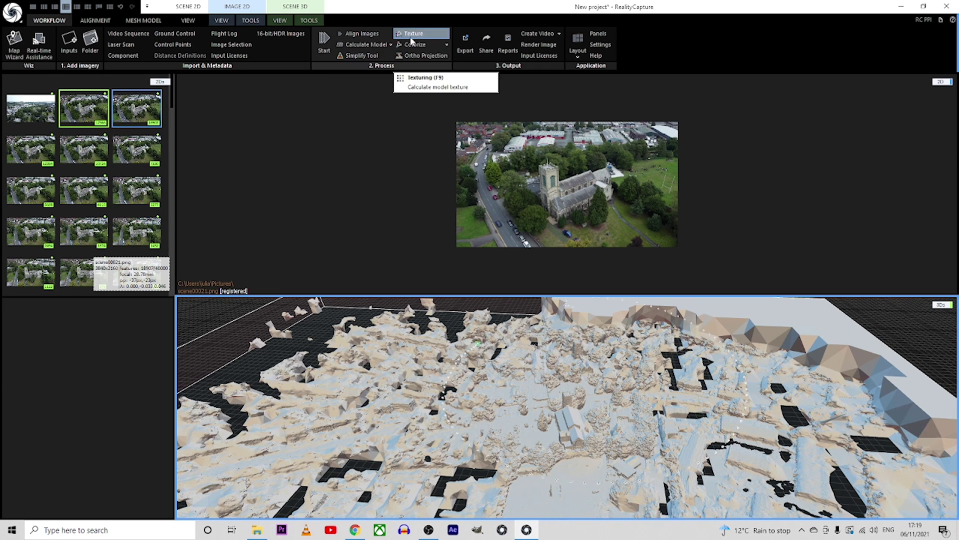
- Calculate the church model's texture and orbit in to inspect the textured result
left_click(369, 57)
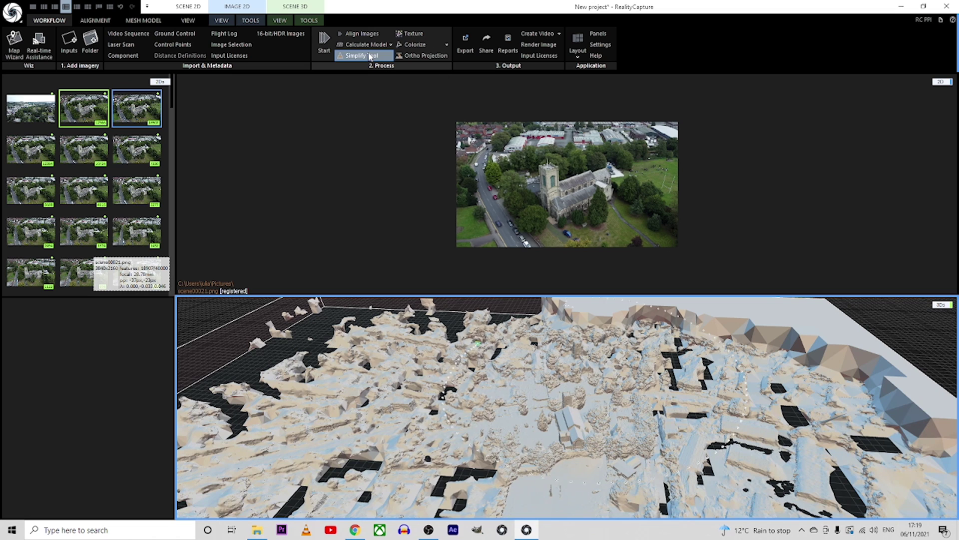
left_click(414, 35)
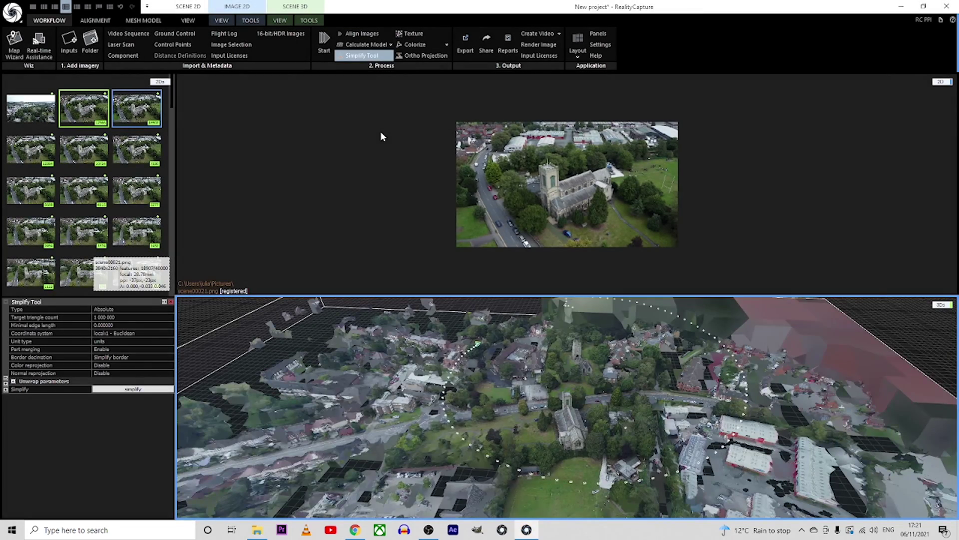
mouse_move(495, 427)
left_mouse_down()
mouse_move(564, 446)
mouse_move(665, 435)
mouse_move(630, 458)
mouse_move(577, 453)
mouse_move(653, 440)
mouse_move(537, 447)
mouse_move(622, 441)
mouse_move(551, 429)
mouse_move(650, 440)
mouse_move(494, 463)
mouse_move(586, 473)
mouse_move(552, 430)
mouse_move(626, 442)
mouse_move(560, 471)
mouse_move(516, 446)
mouse_move(480, 375)
mouse_move(596, 456)
mouse_move(418, 468)
mouse_move(559, 434)
mouse_move(526, 425)
mouse_move(641, 437)
mouse_move(519, 443)
mouse_move(641, 432)
mouse_move(559, 422)
left_mouse_up()
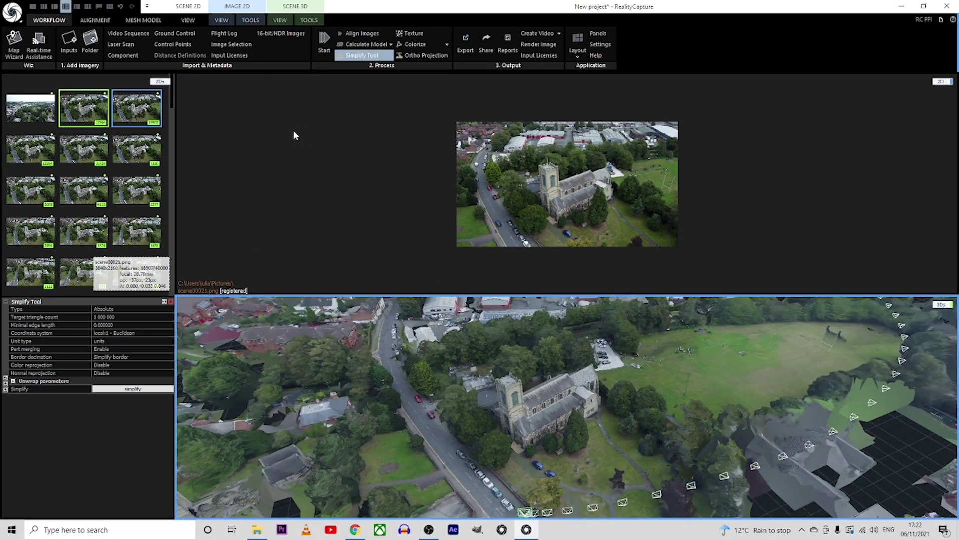
- Try a LAS point cloud export named 'DJI Mini 2 Church' and dismiss the name error
left_click(465, 45)
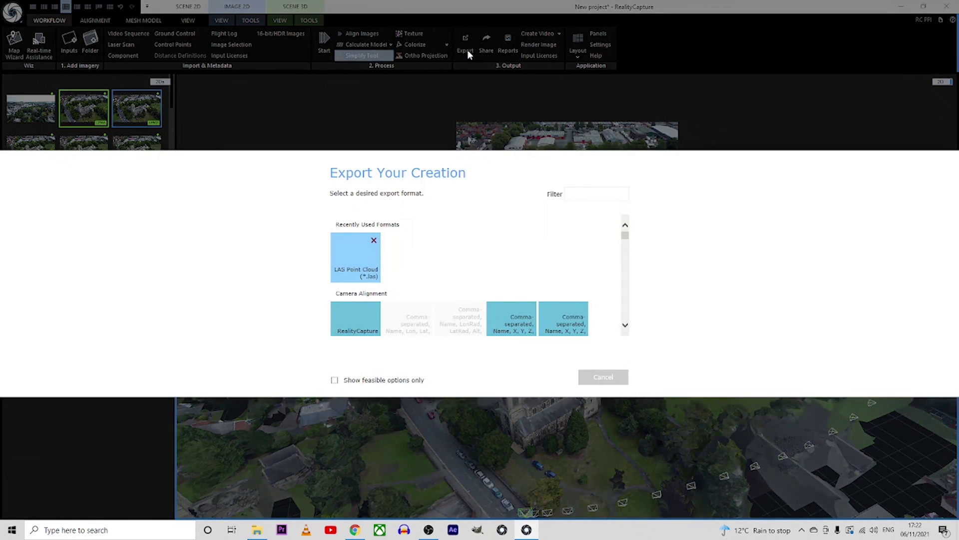
left_click(356, 267)
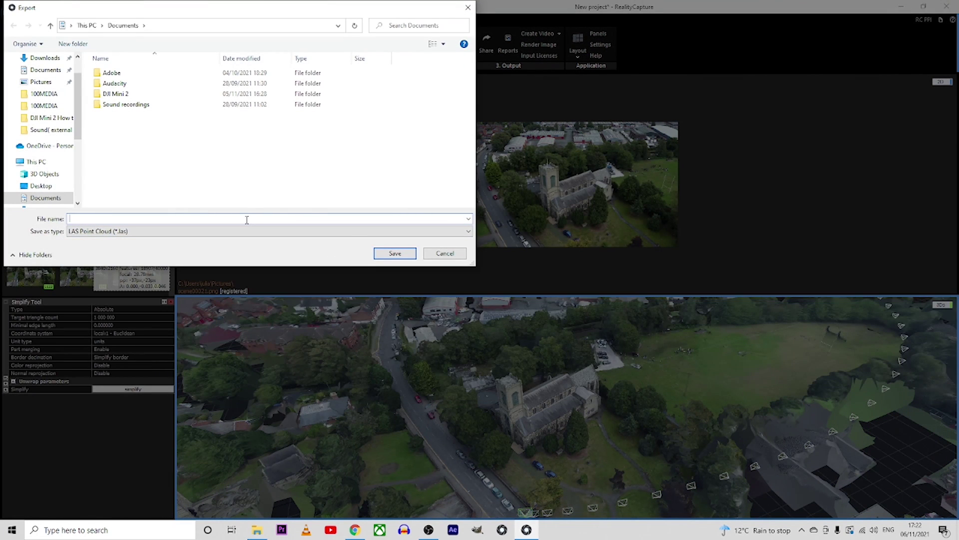
type("DJI Mini 2")
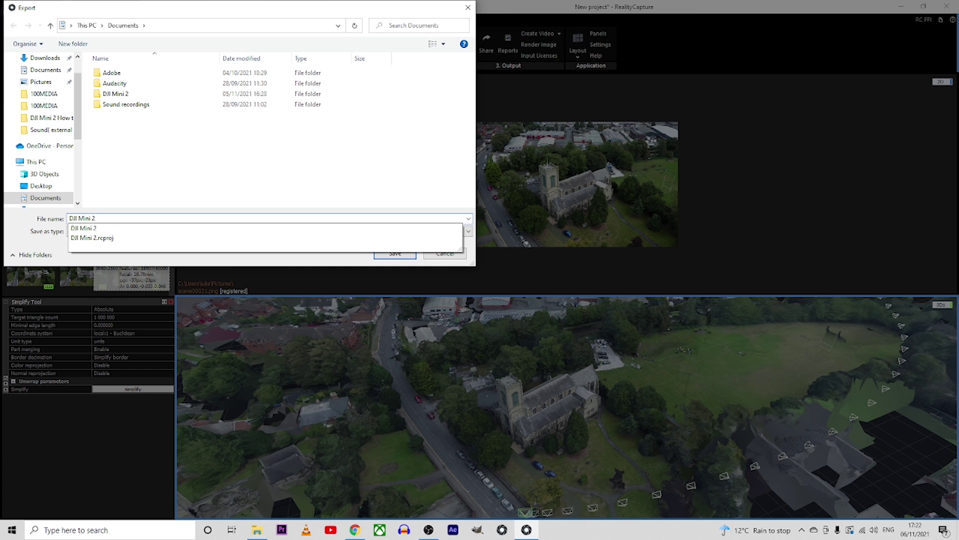
type(" Church")
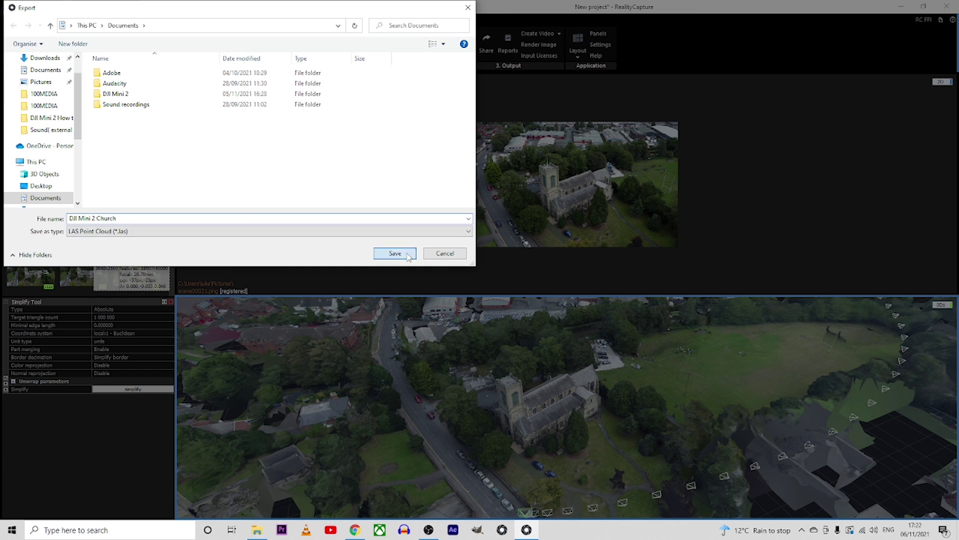
left_click(395, 253)
left_click(546, 280)
left_click(396, 254)
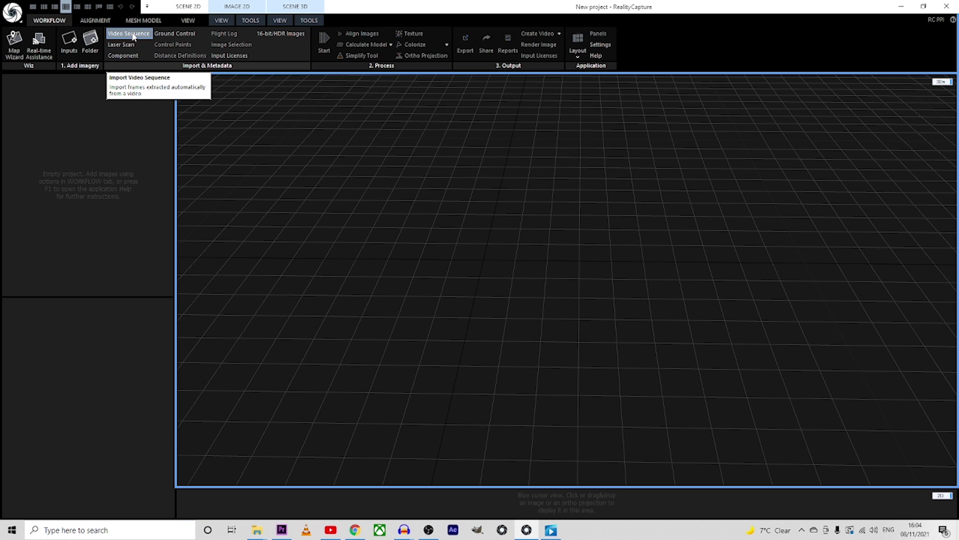
- Import DJI_0369 as a video sequence and confirm extracting its frames
left_click(132, 37)
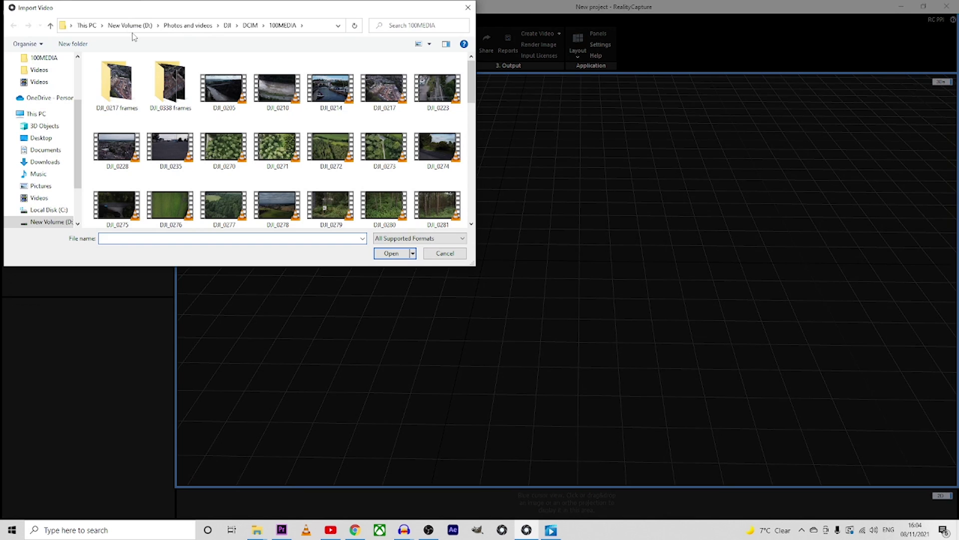
left_click_drag(471, 82, 469, 189)
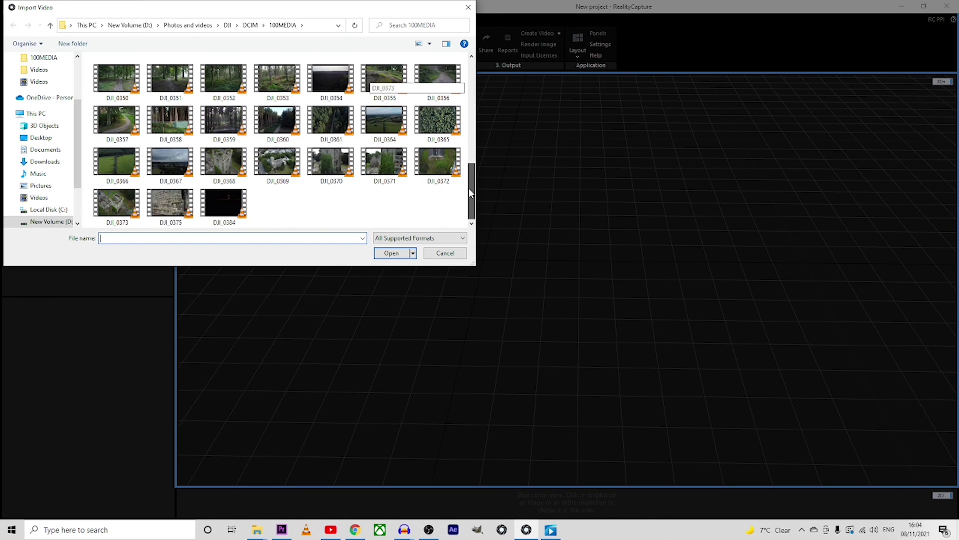
left_click(278, 166)
left_click(391, 252)
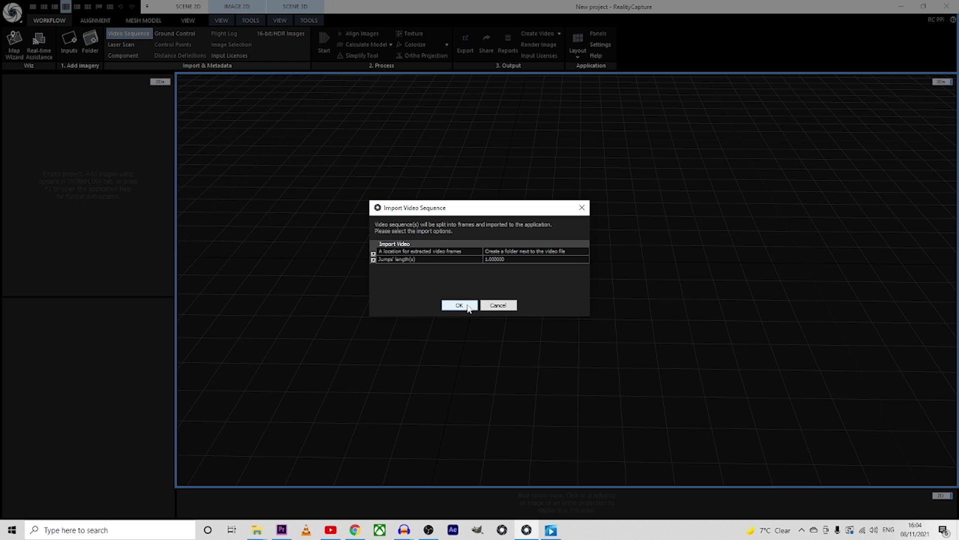
left_click(468, 307)
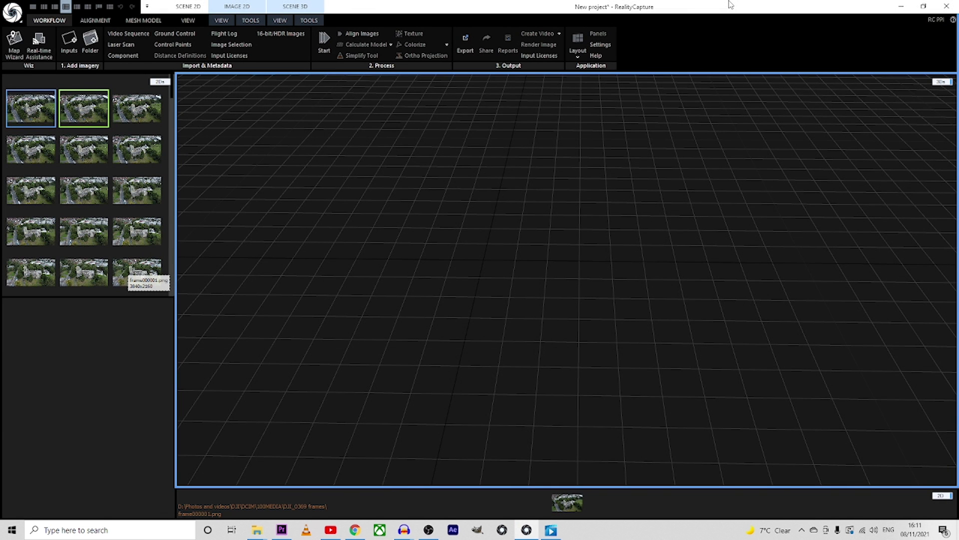
left_click(70, 122)
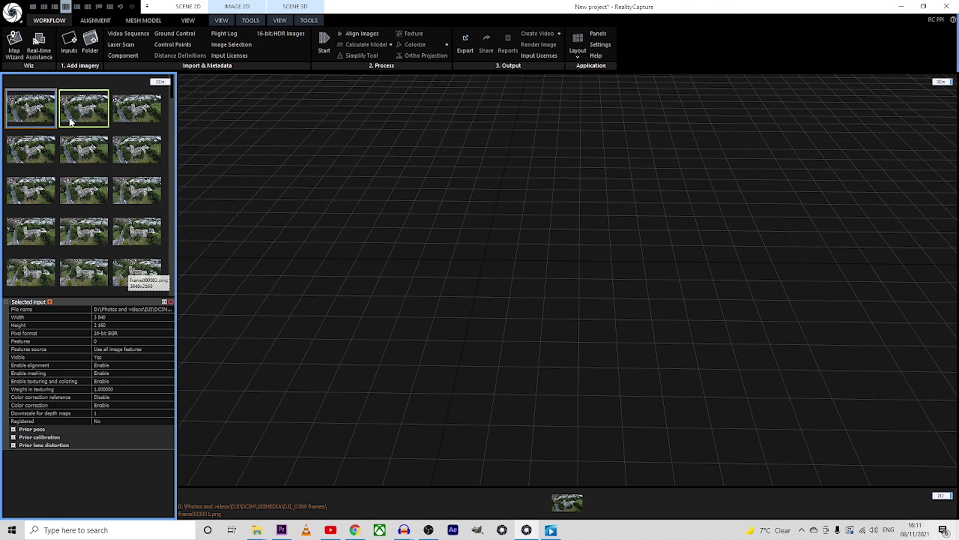
left_click_drag(171, 89, 185, 264)
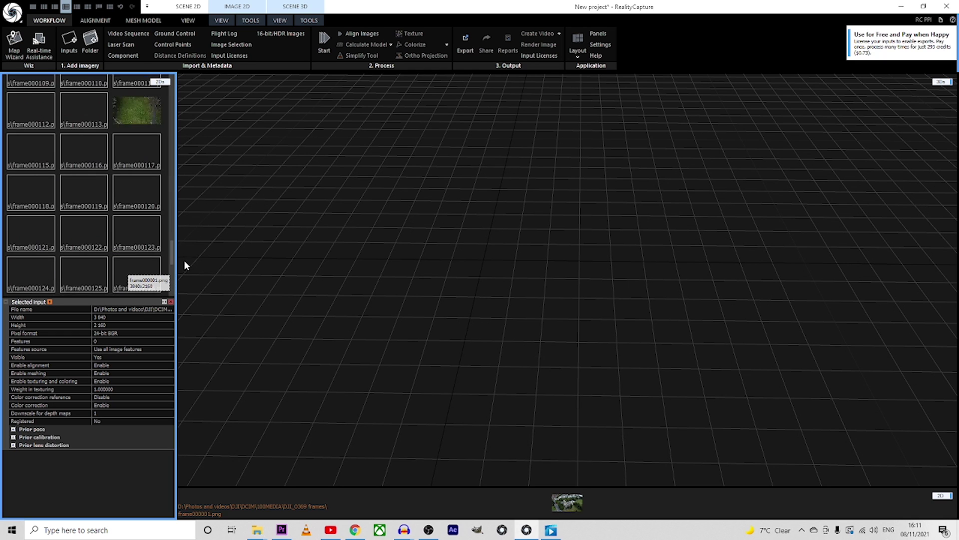
scroll(151, 262, "down", 5)
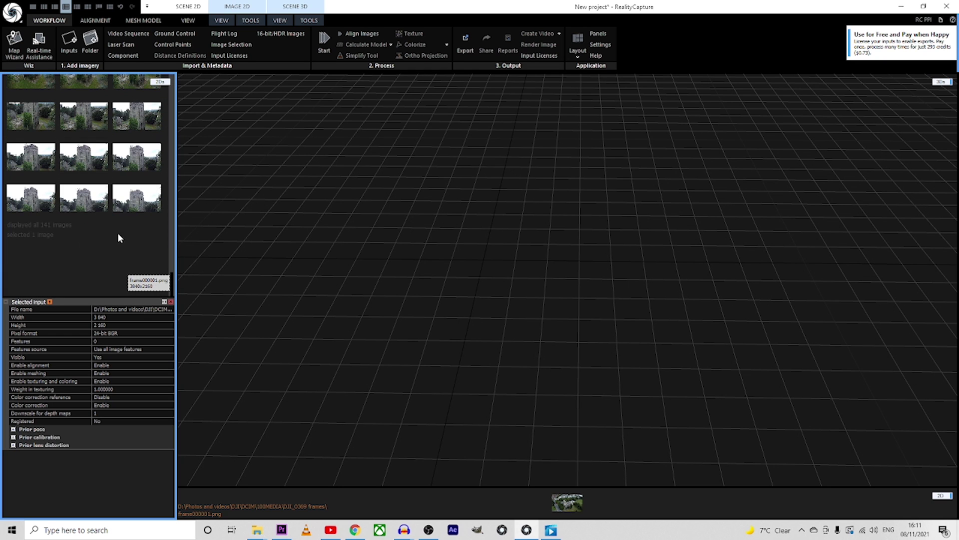
scroll(120, 221, "up", 3)
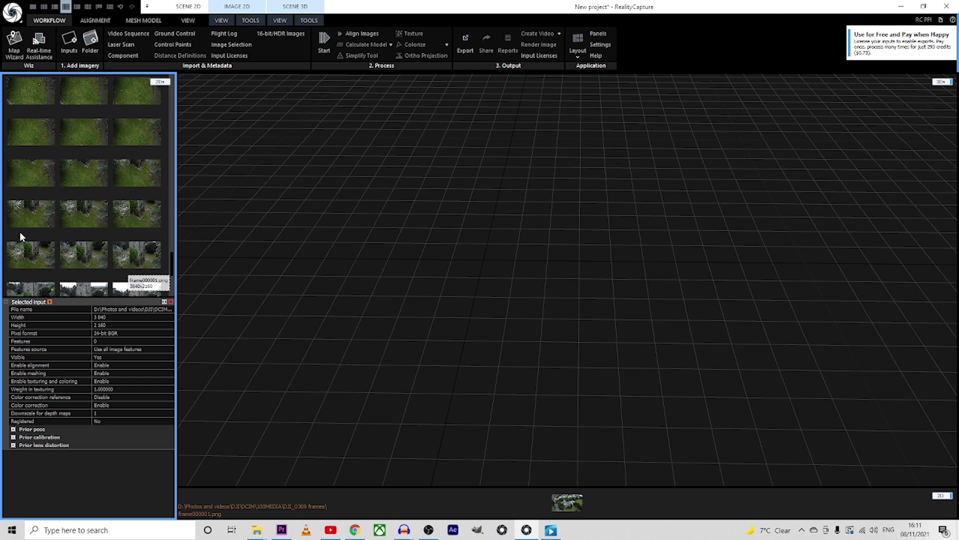
scroll(32, 221, "up", 3)
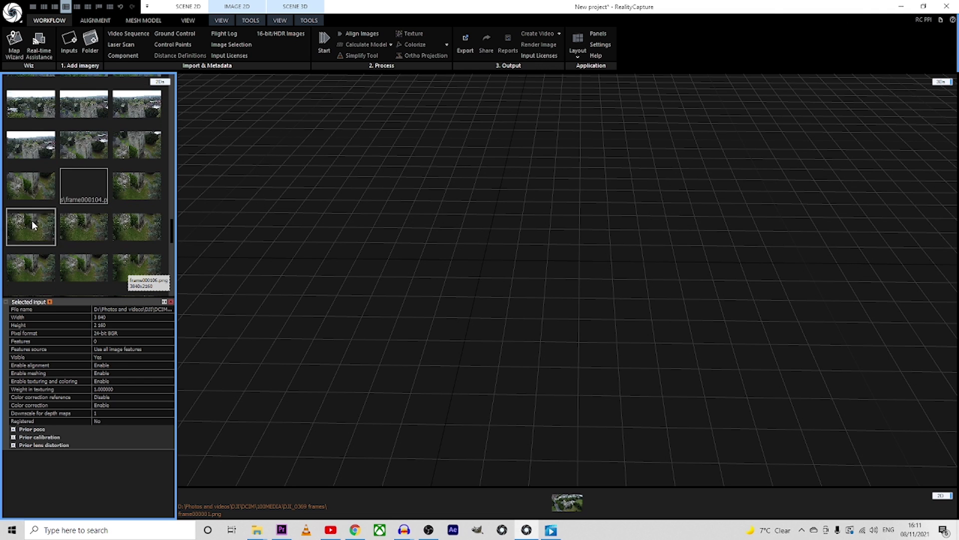
scroll(31, 220, "up", 2)
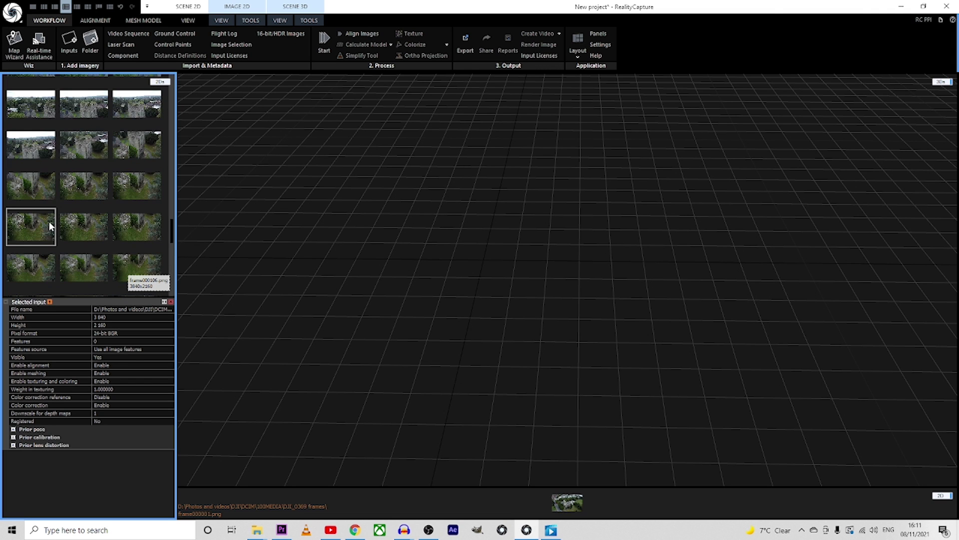